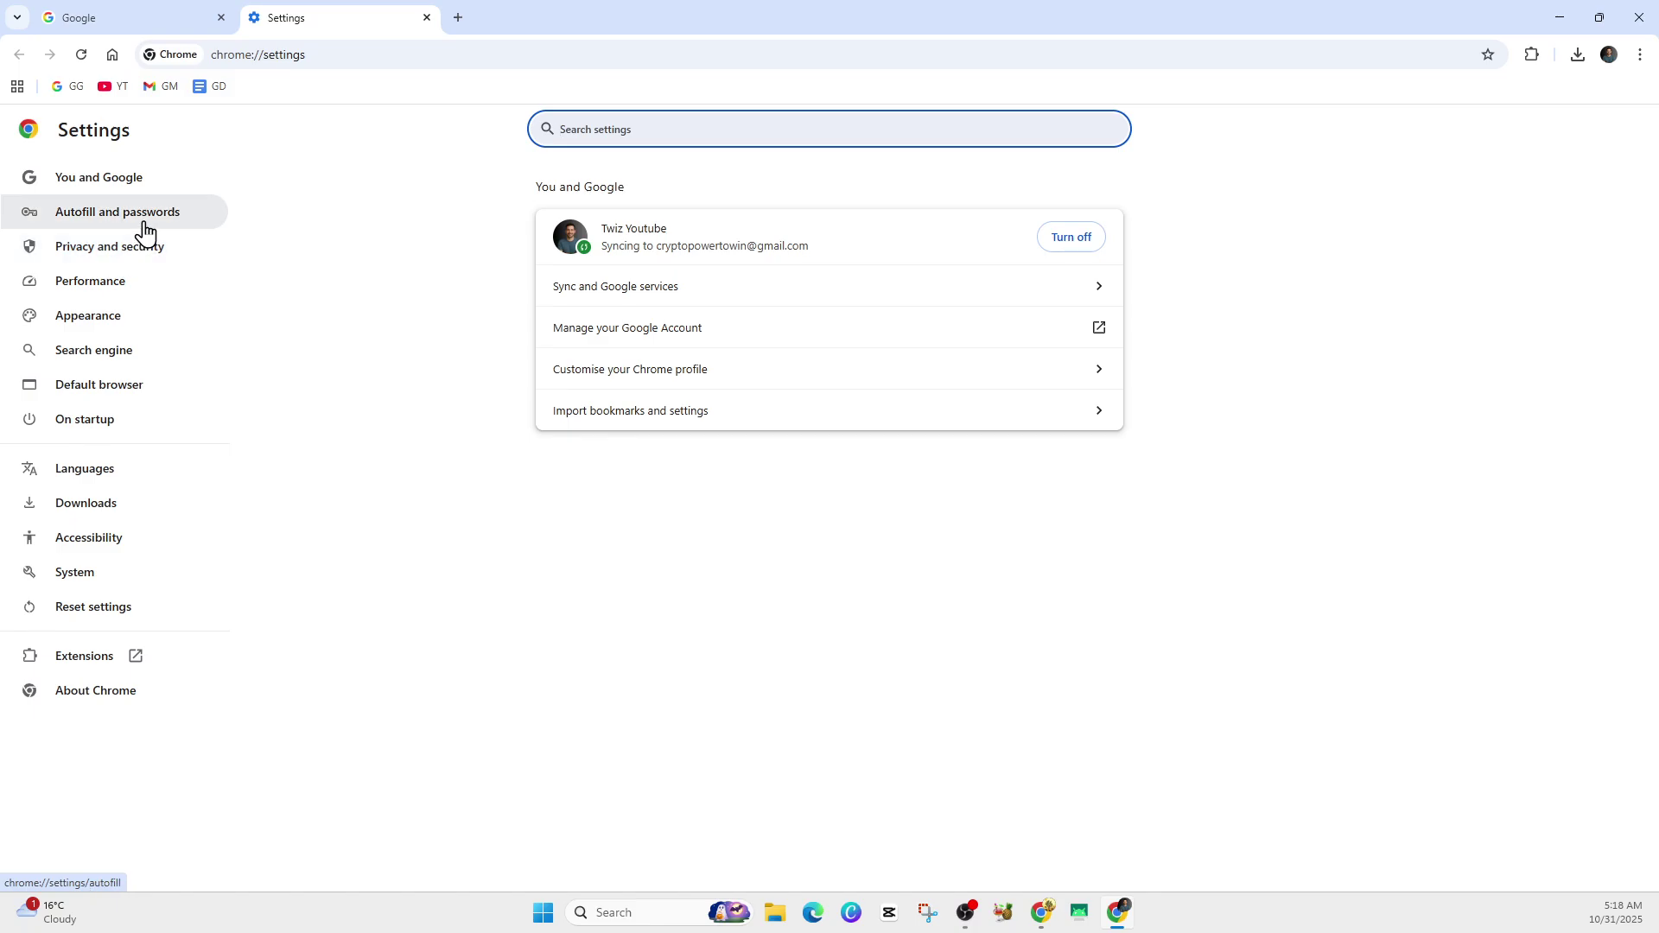
- Set up Delete browsing data for the last hour with browsing history unchecked
left_click(178, 259)
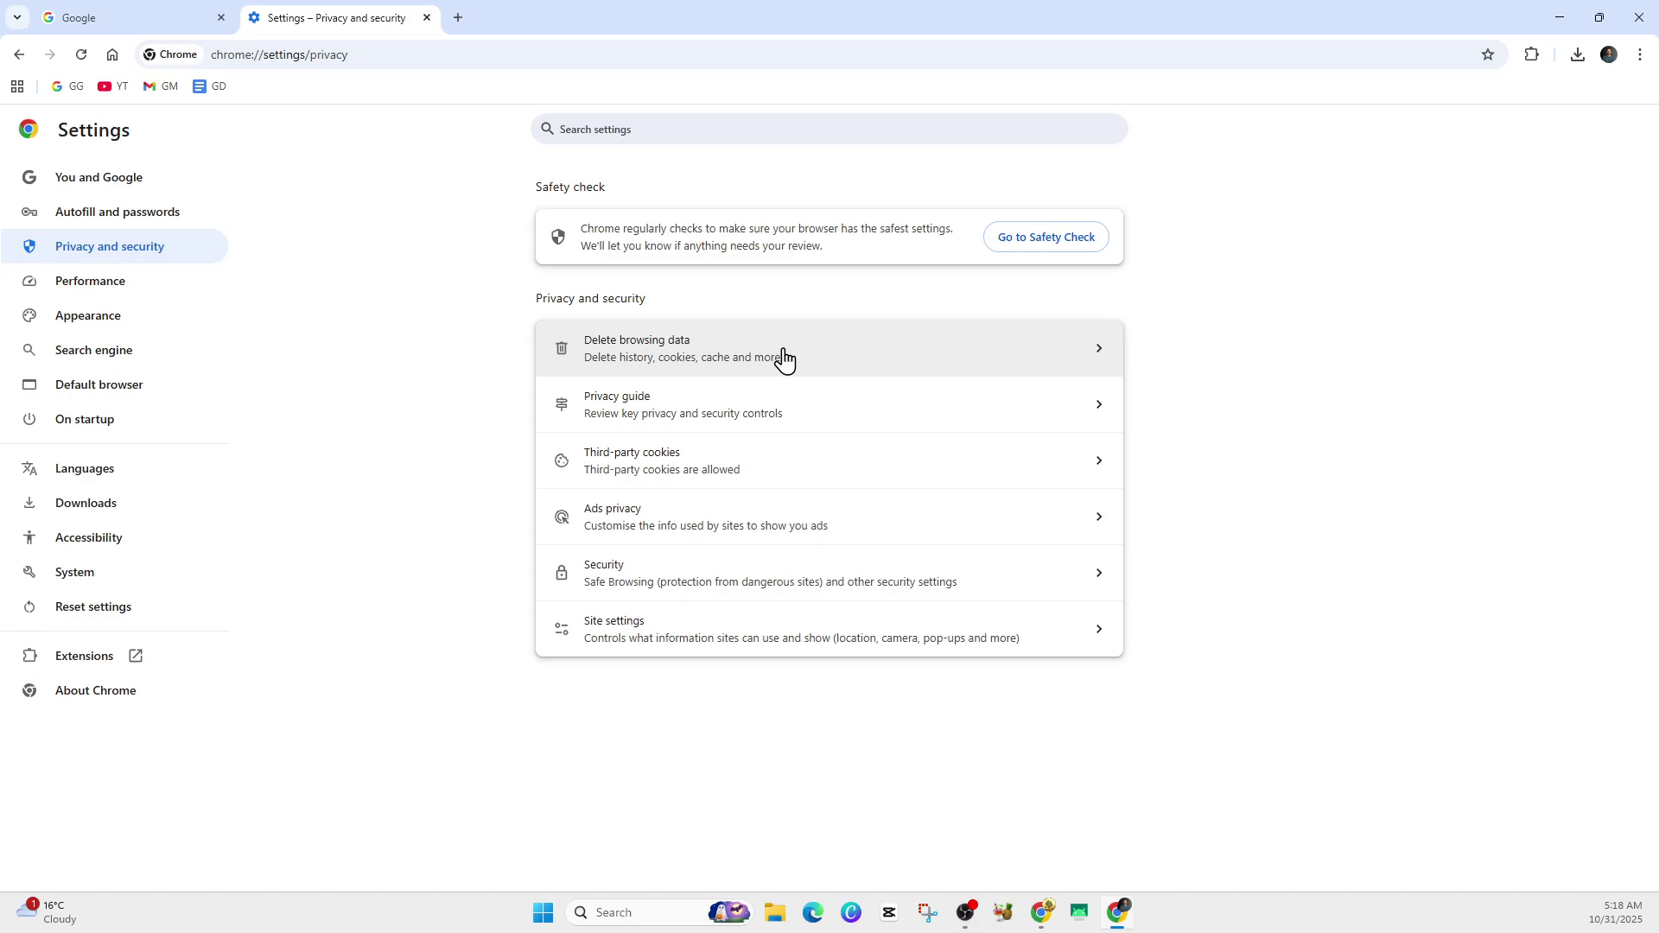
left_click(837, 359)
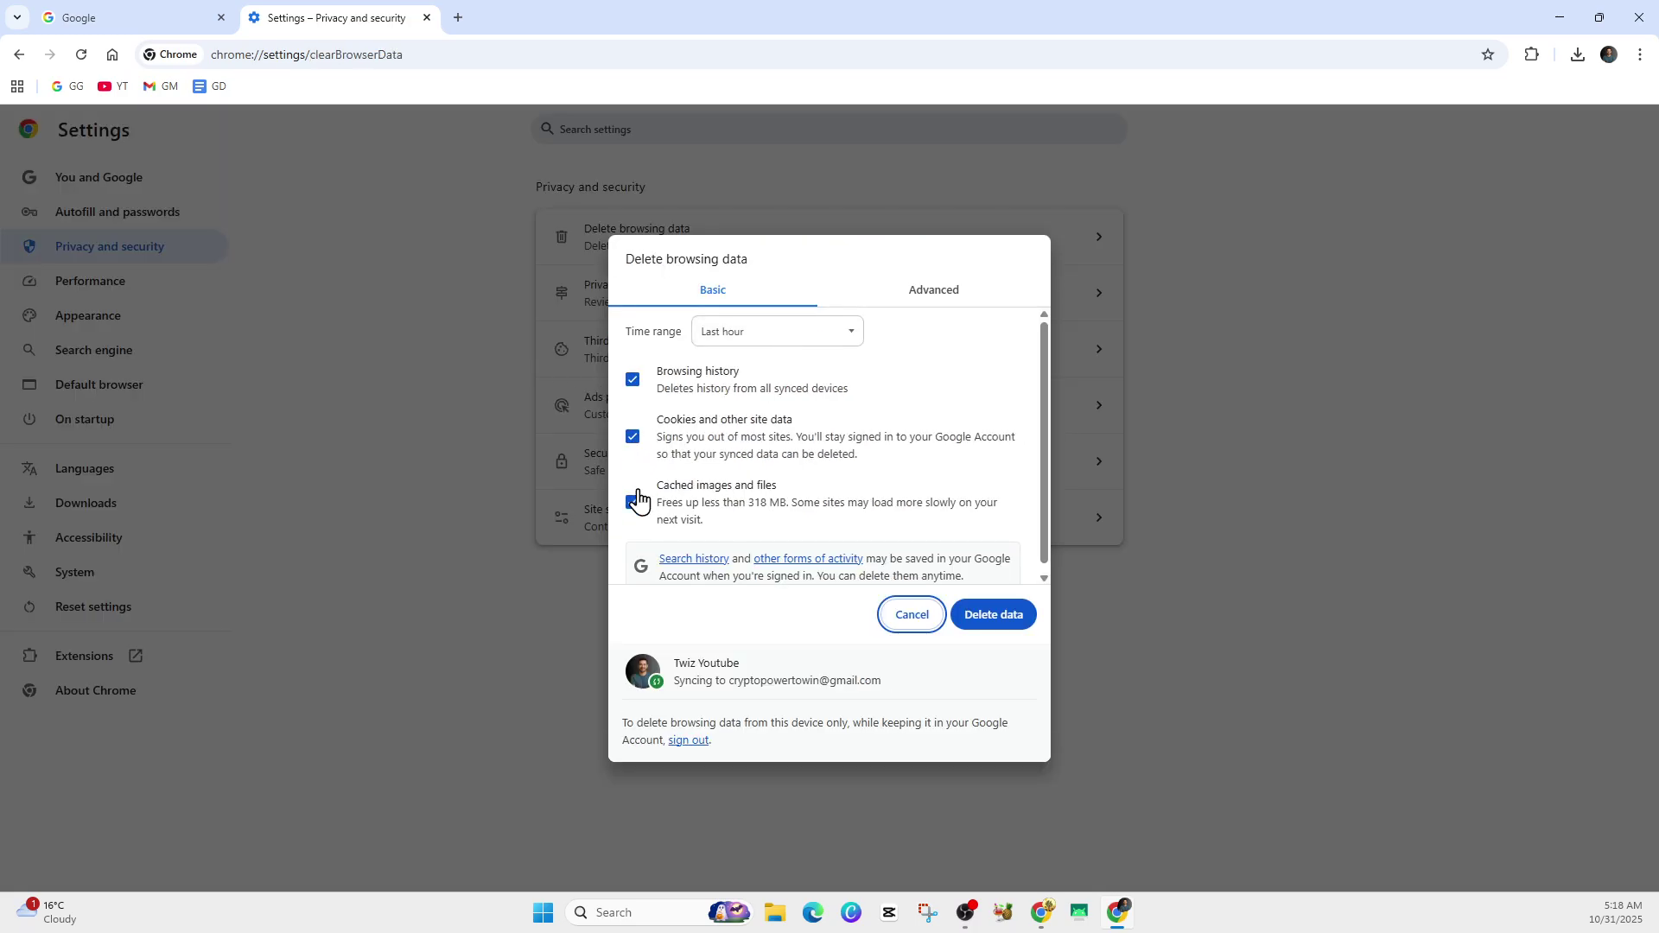
left_click(633, 379)
- Cancel the delete-data dialog and open the Manage extensions page
left_click(916, 616)
left_click(1531, 55)
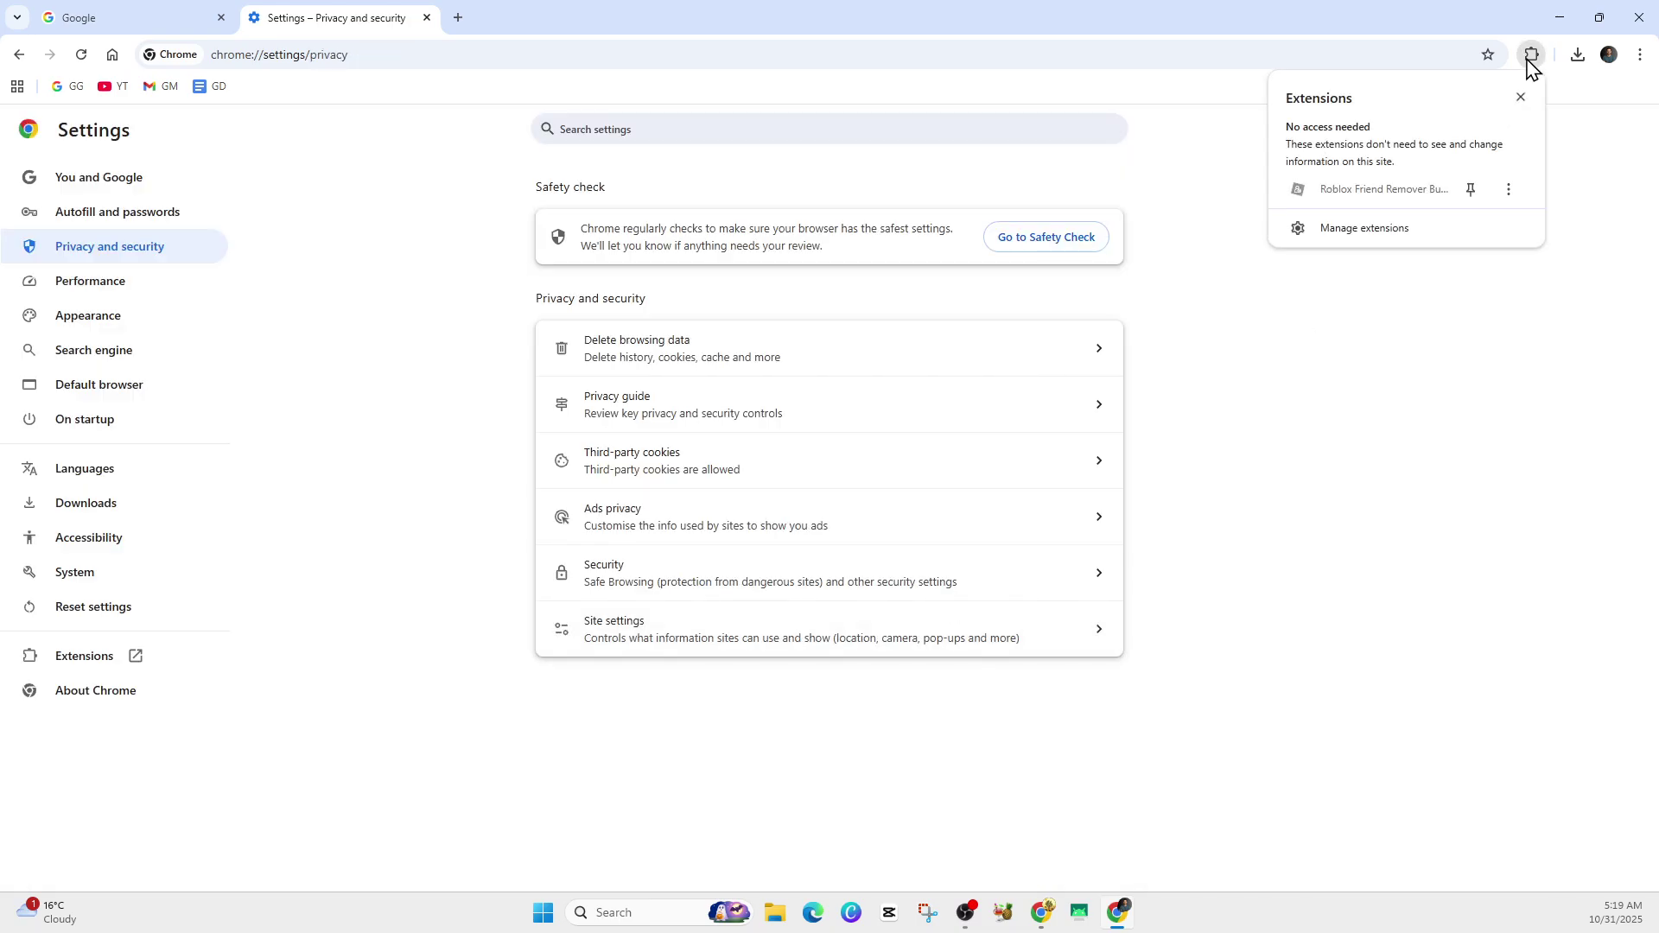
left_click(1409, 227)
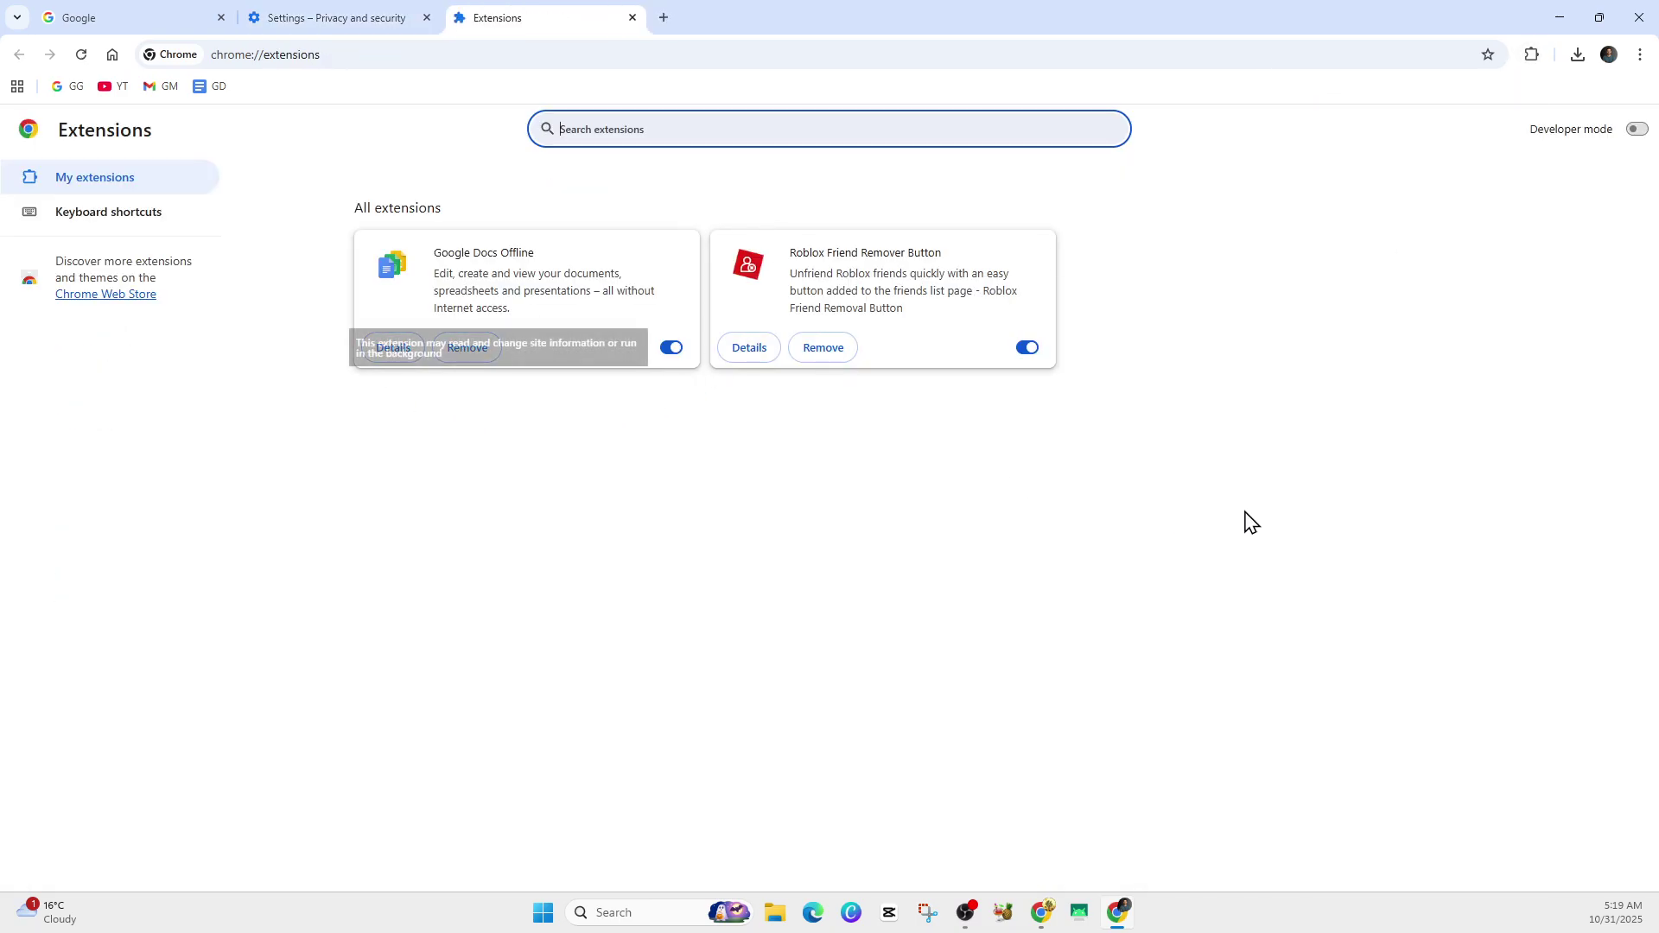